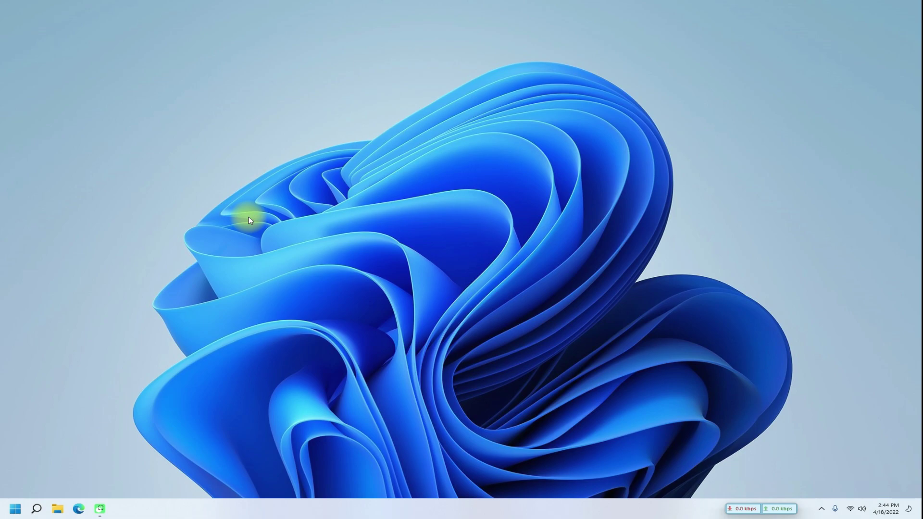
Step: Enable Virtual Machine Platform in Control Panel's Turn Windows features on or off dialog
click(15, 509)
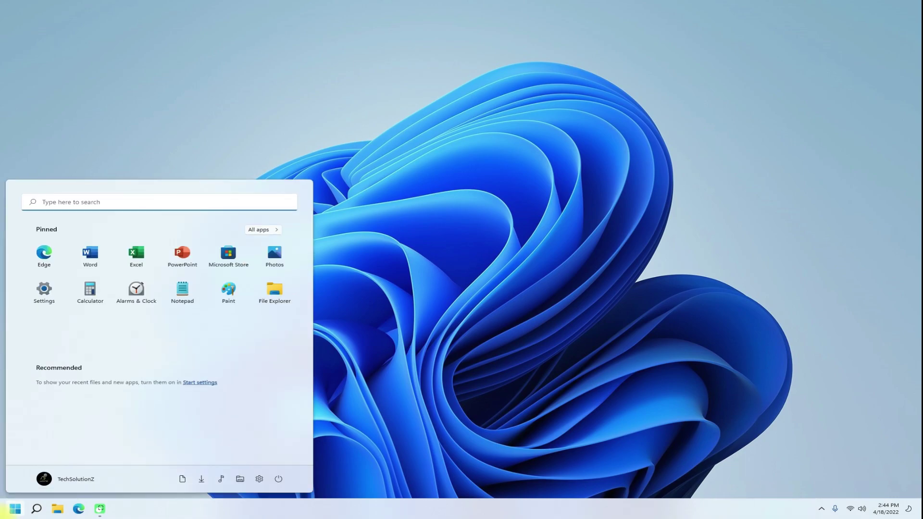
text(c)
click(50, 313)
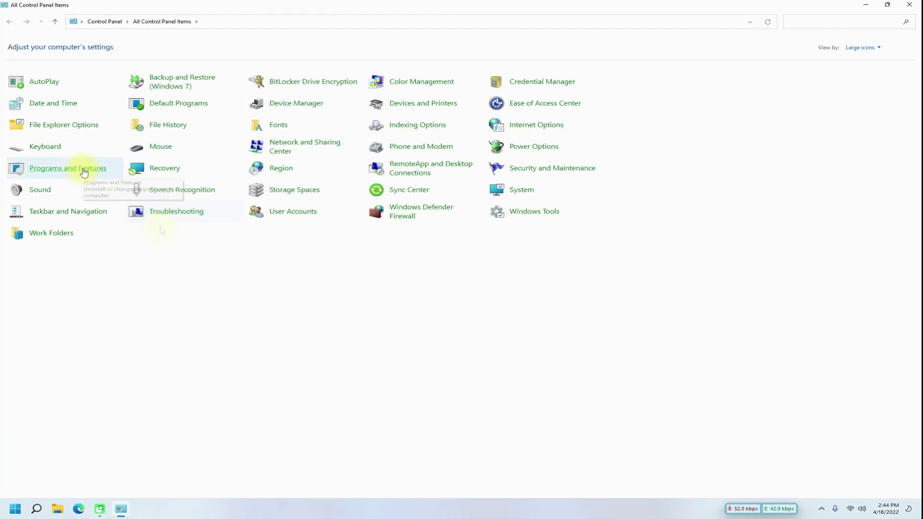
click(84, 172)
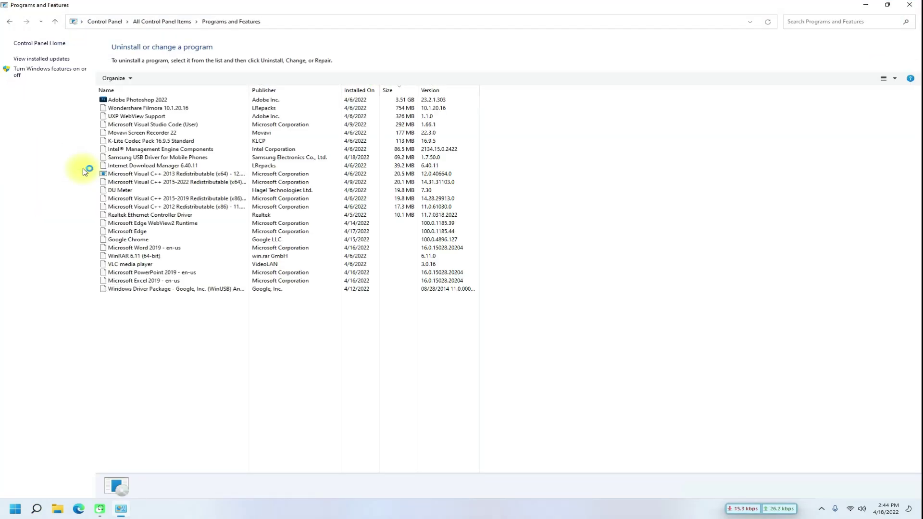
click(32, 73)
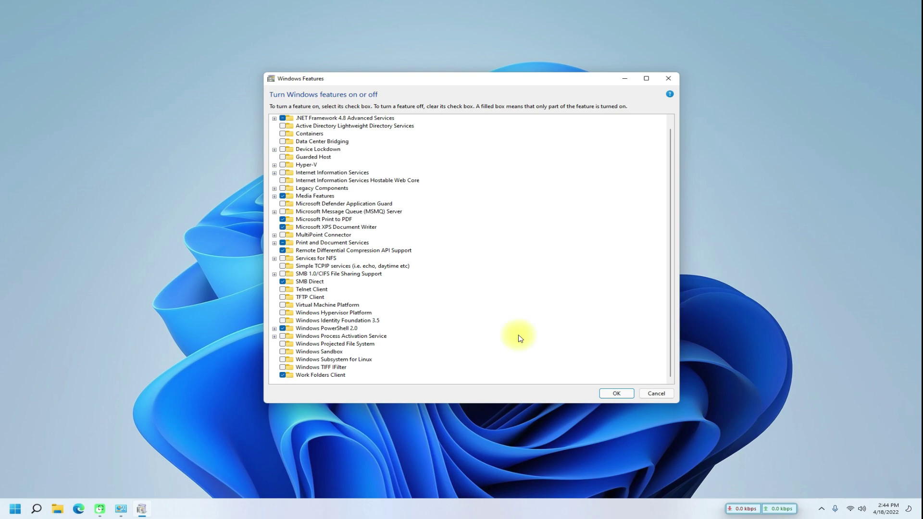
click(283, 305)
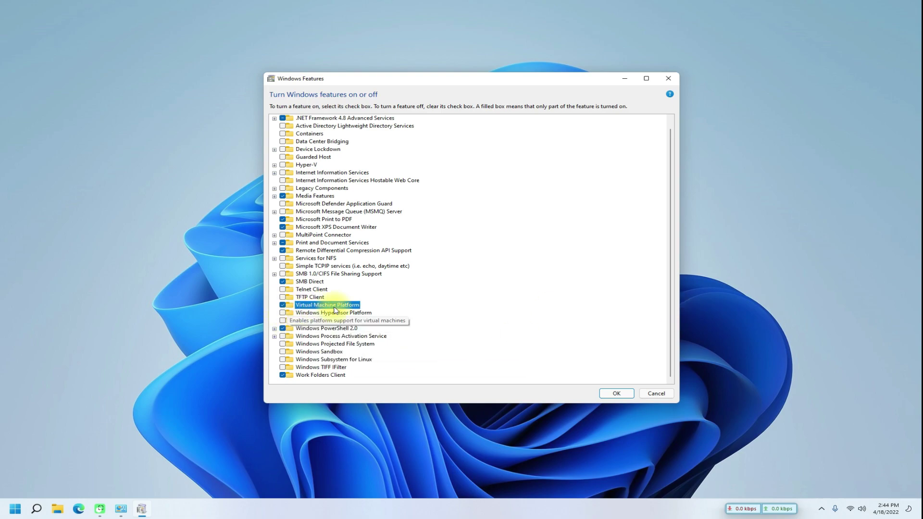
click(608, 395)
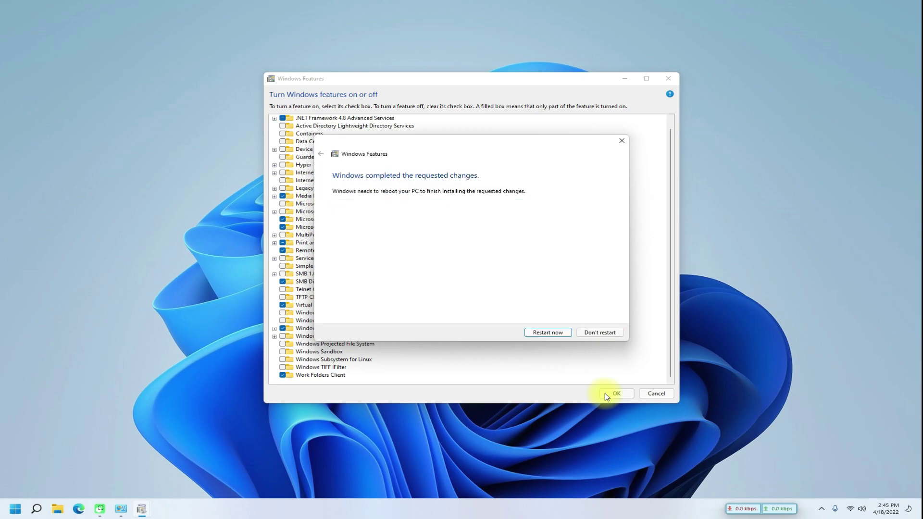
Step: Restart the PC, then confirm the Settings country or region is United States and close Settings
click(542, 331)
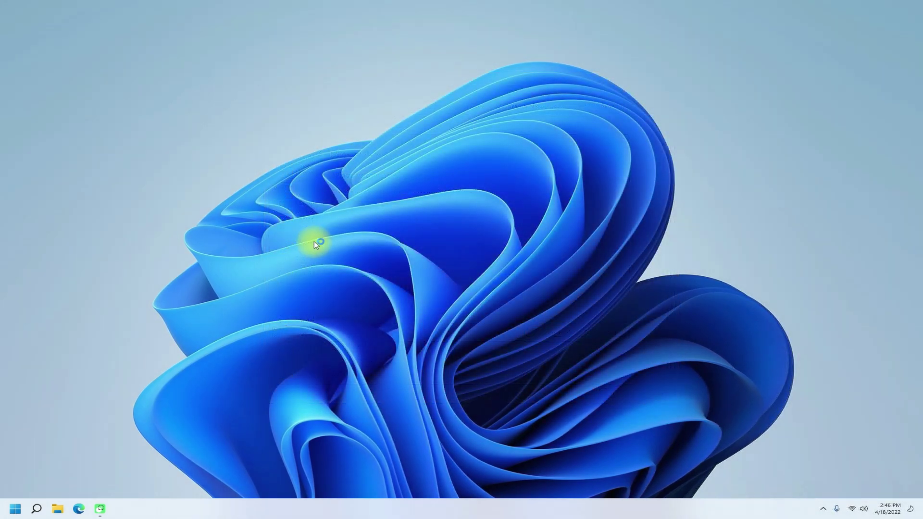
click(4, 505)
text(se)
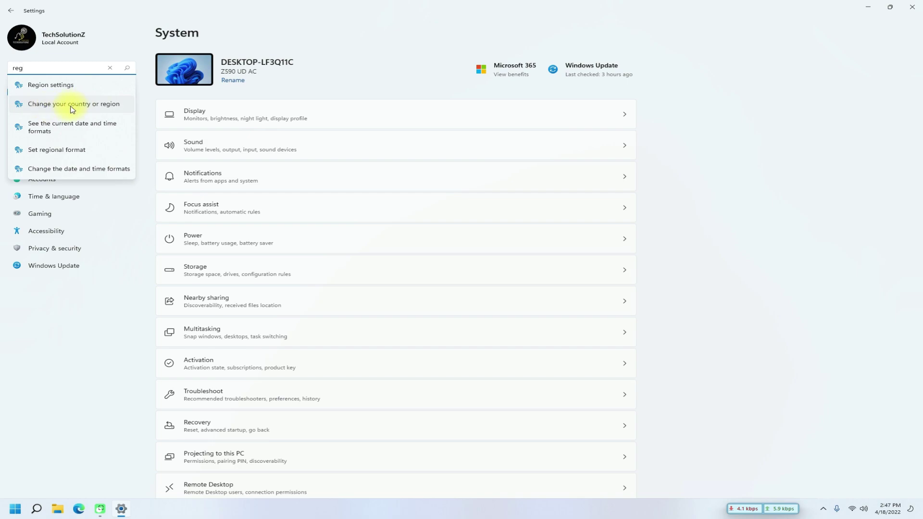
click(71, 109)
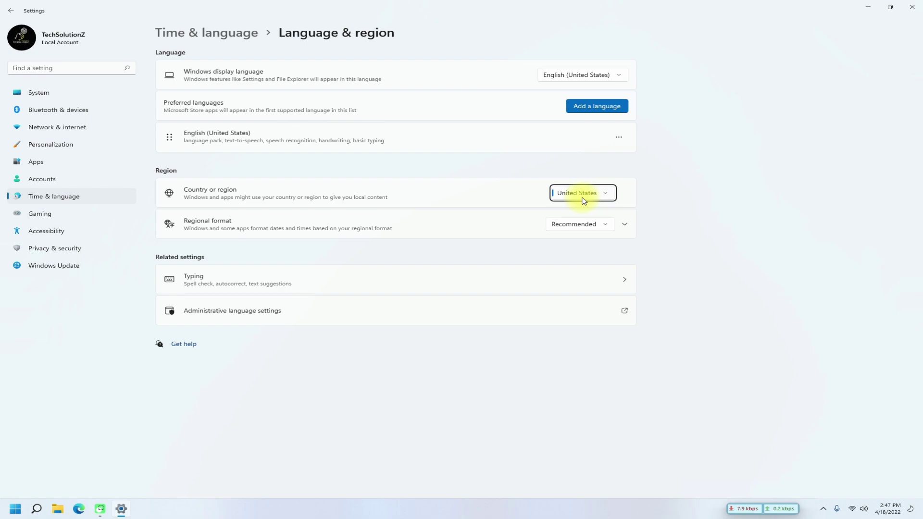
click(912, 7)
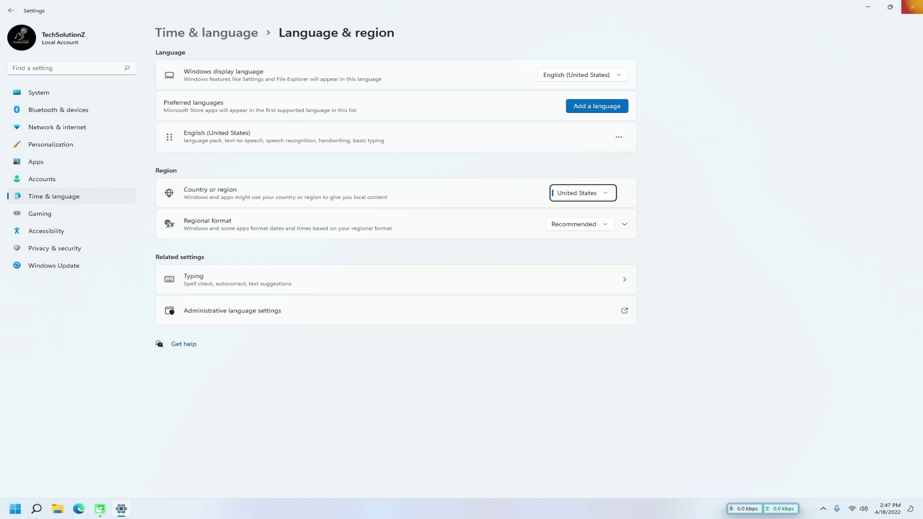
Step: Search Microsoft Store for 'amazon' and start installing Amazon Appstore from its product page
click(37, 511)
text(soore)
key(Return)
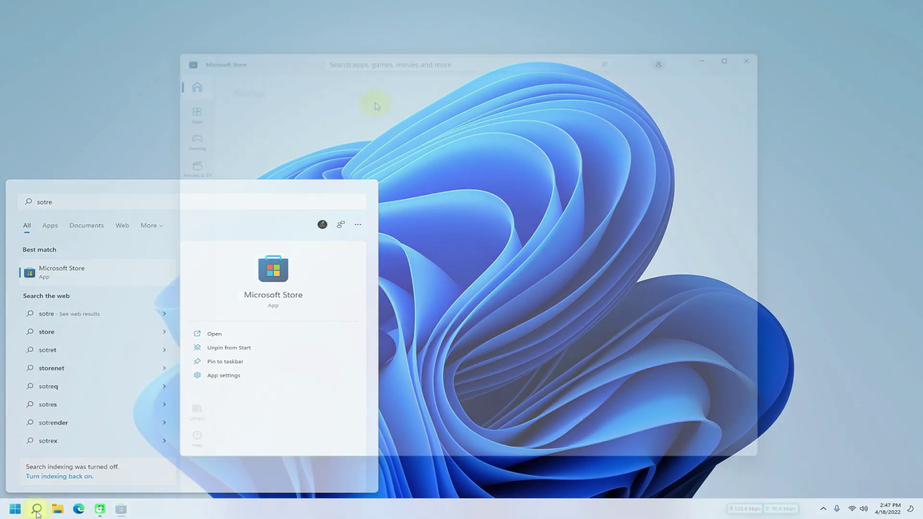
text(amazon)
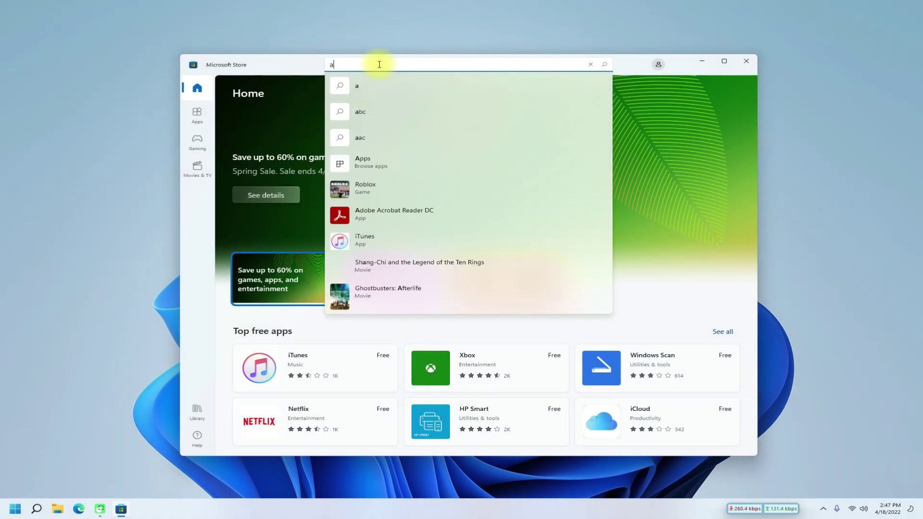
click(378, 91)
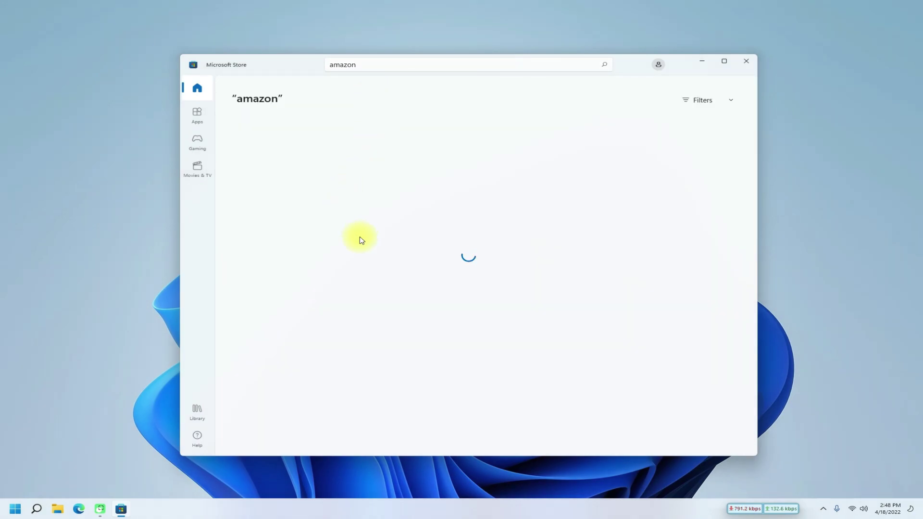
click(266, 240)
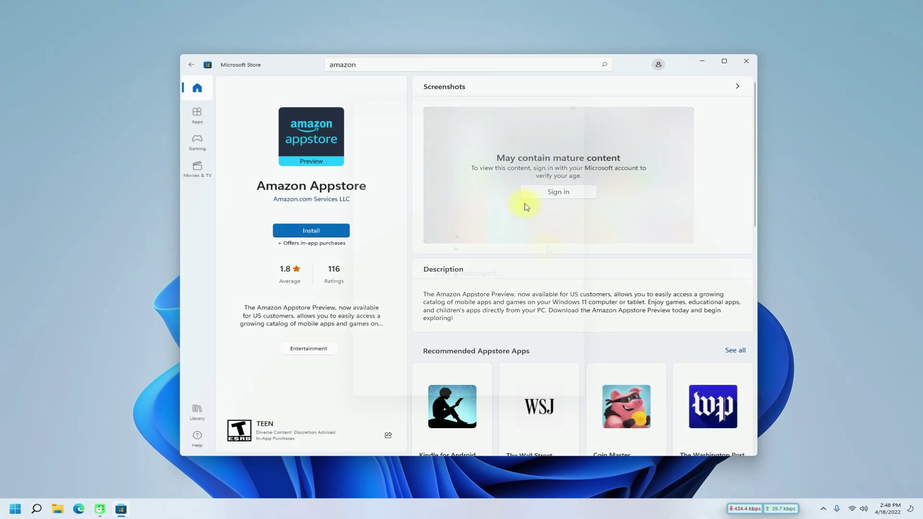
click(317, 231)
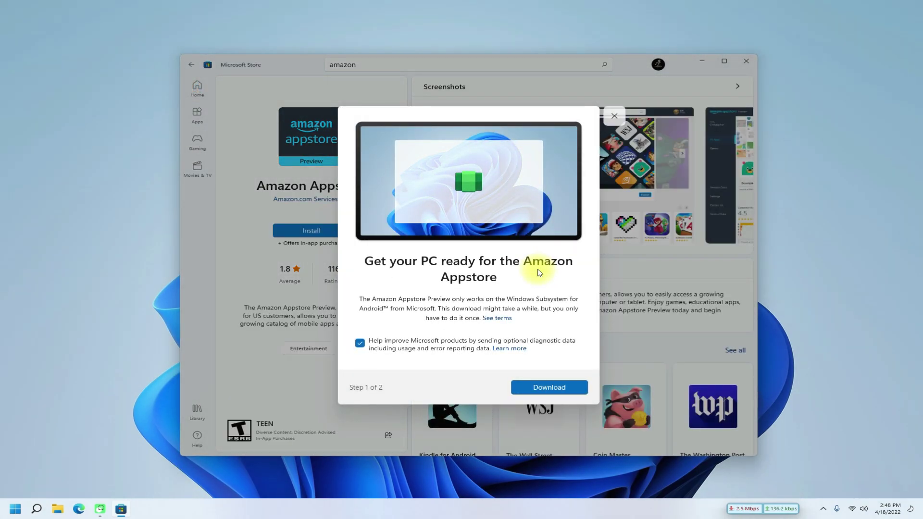
Step: Decline optional diagnostic data and start downloading Windows Subsystem for Android
click(374, 350)
click(540, 388)
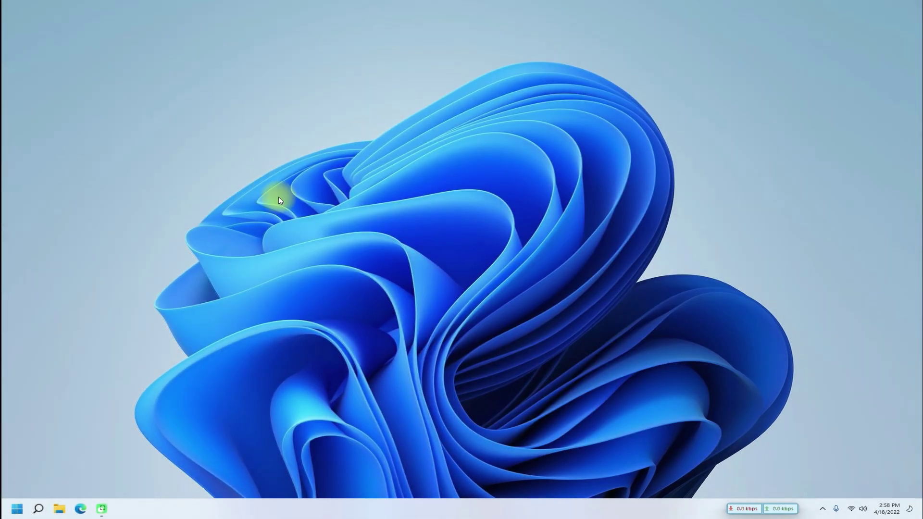
Step: Search Start for 'androi' and launch Windows Subsystem for Android Settings
click(11, 513)
text(android)
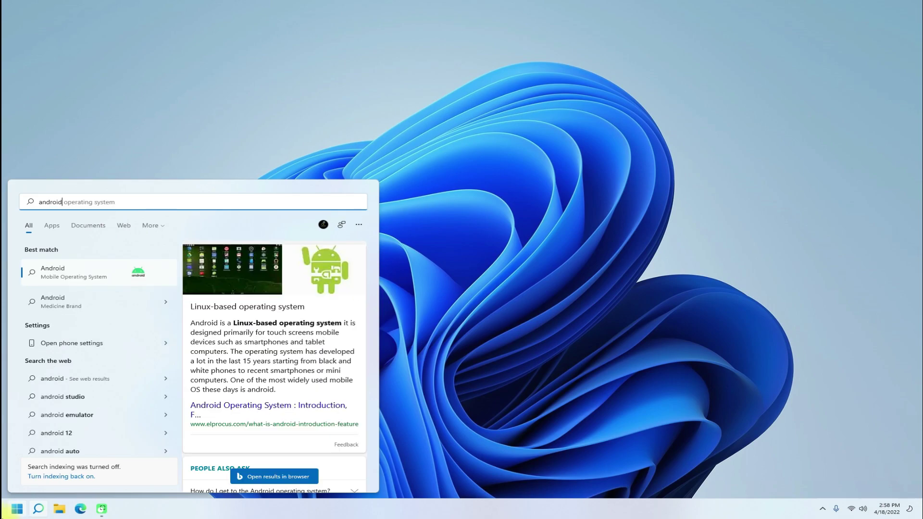
key(BackSpace)
key(BackSpace)
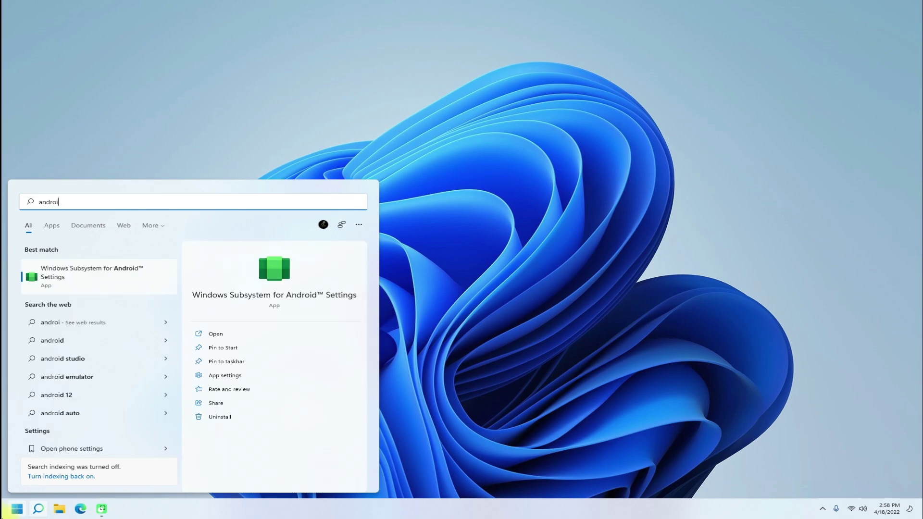
click(101, 278)
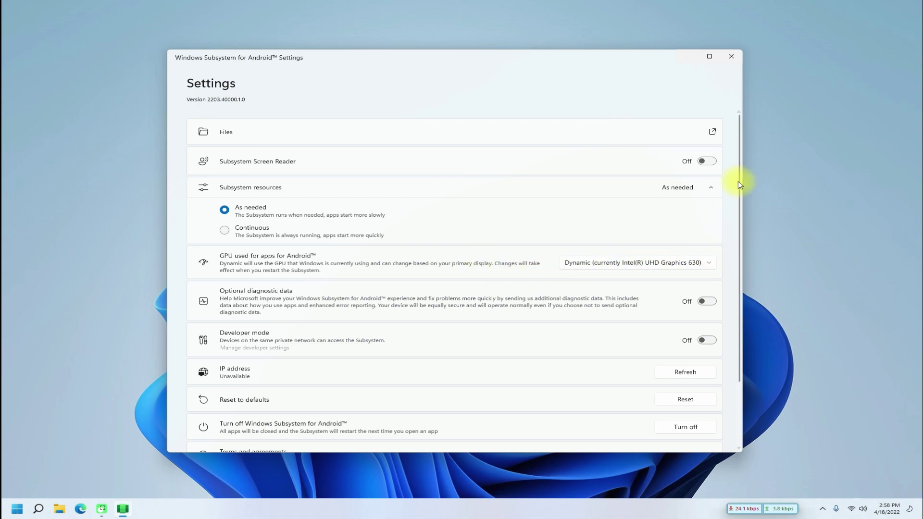
Step: Turn on Developer mode and allow the subsystem through the firewall from its developer settings
drag(740, 181, 741, 241)
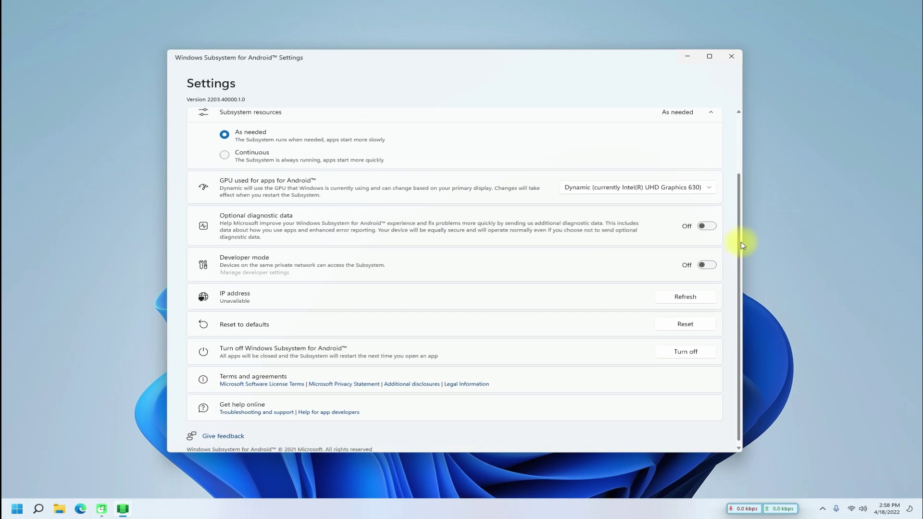
click(708, 265)
click(244, 273)
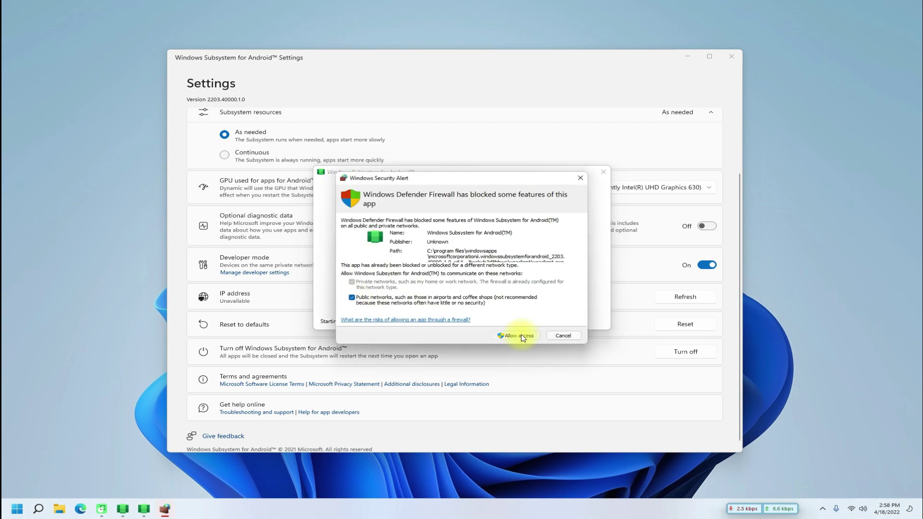
click(523, 337)
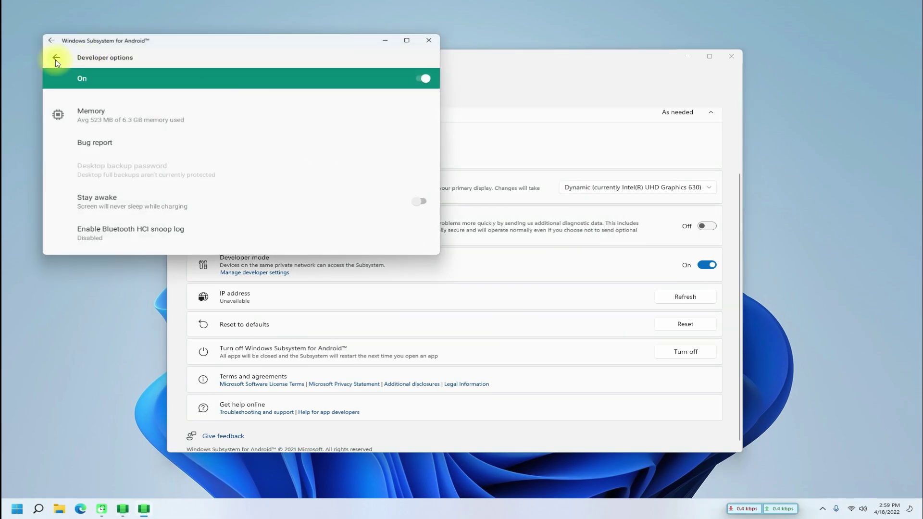
Step: Close Developer options, toggle Developer mode off and back on, then close WSA Settings
click(51, 58)
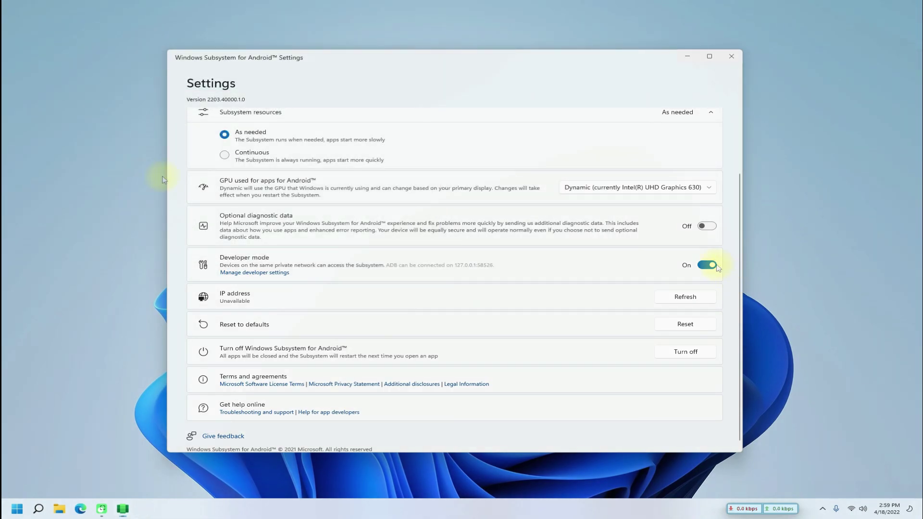
click(706, 264)
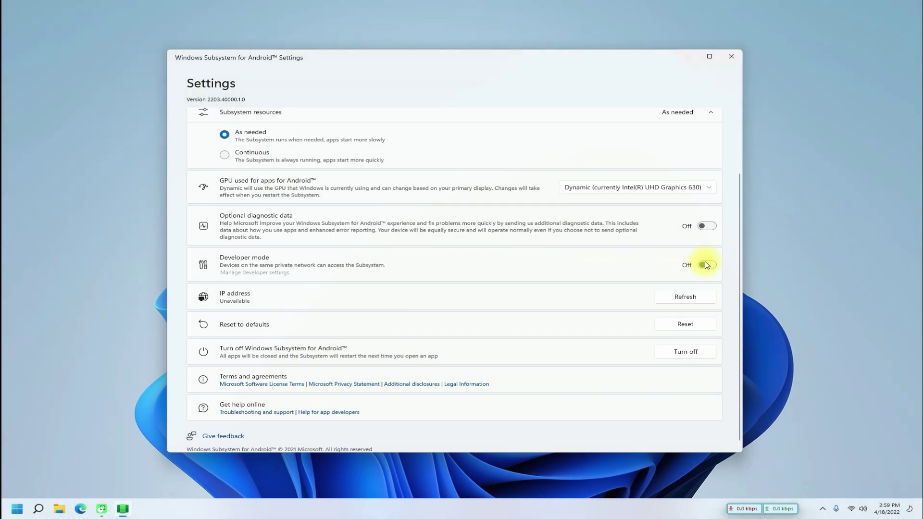
click(707, 265)
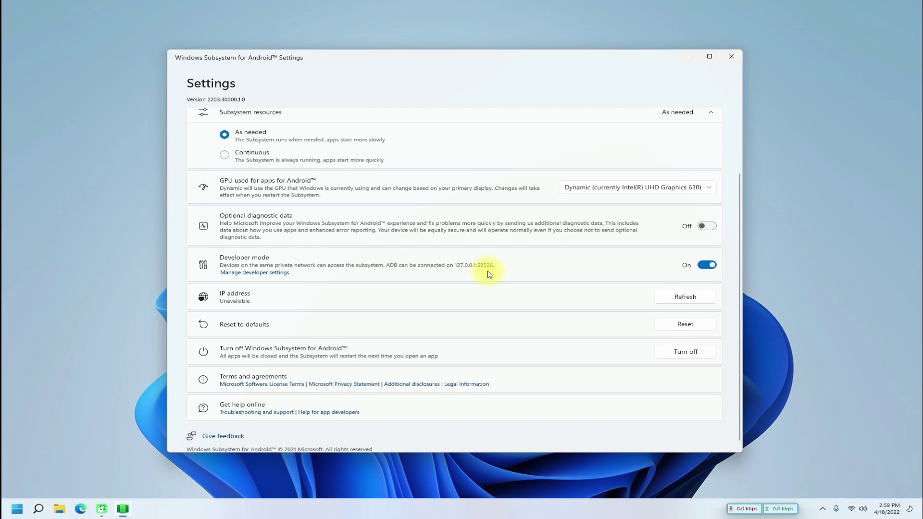
click(731, 58)
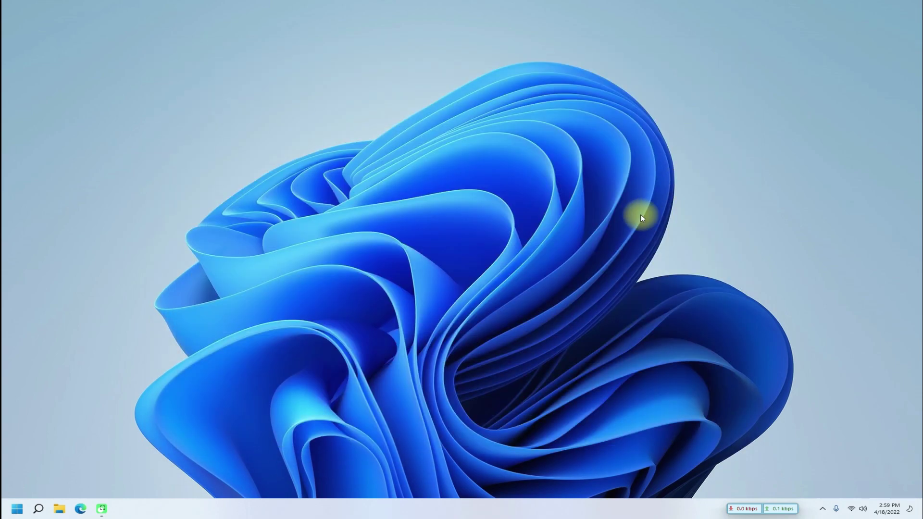